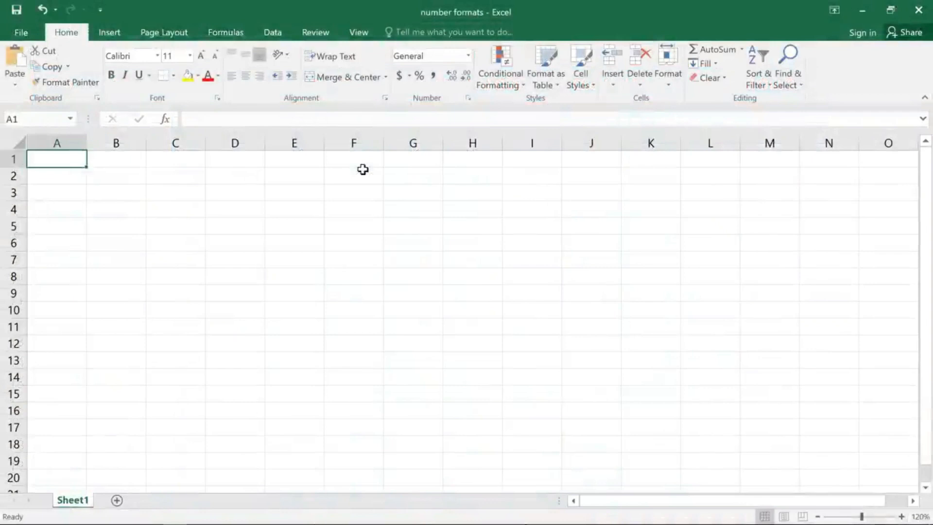
Step: Enter the date 1/1/2015 in cell E1
double_click(312, 162)
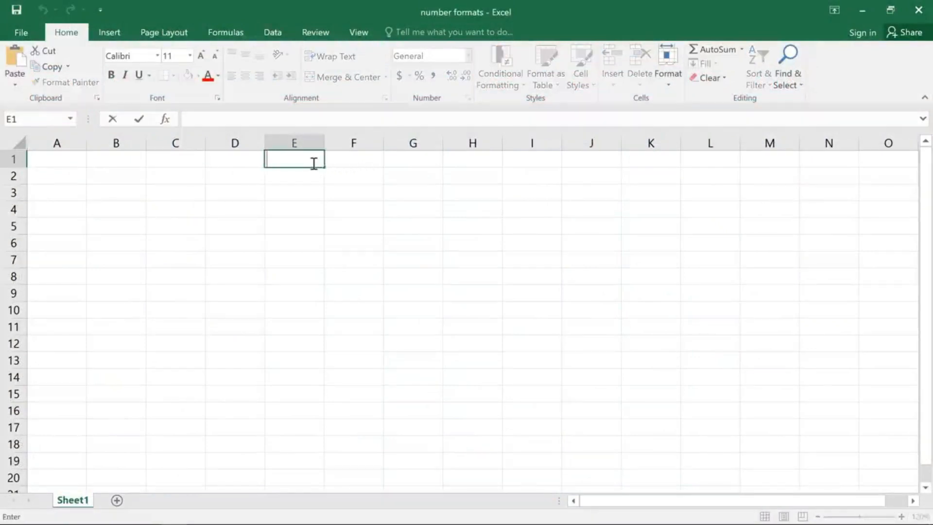
type("1/1/2015")
key("Return")
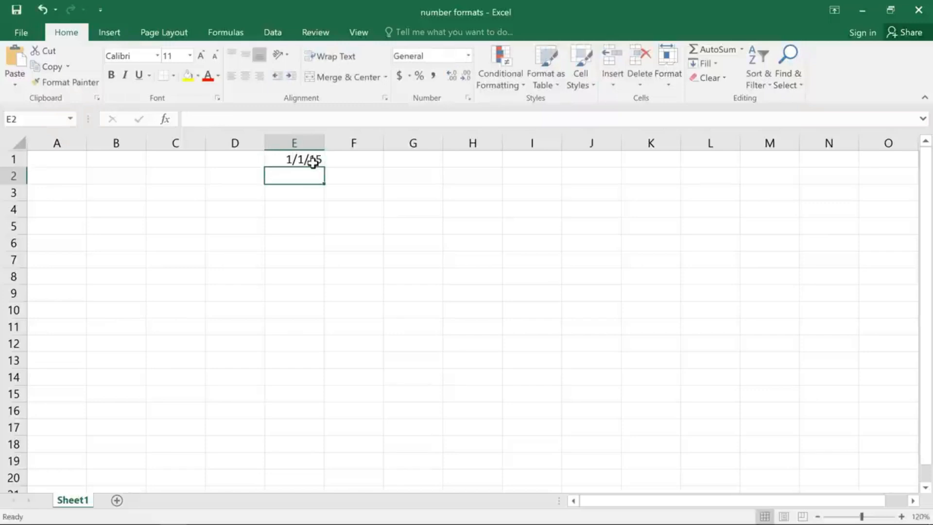
Step: Apply the Long Date number format to cell E1
left_click(312, 162)
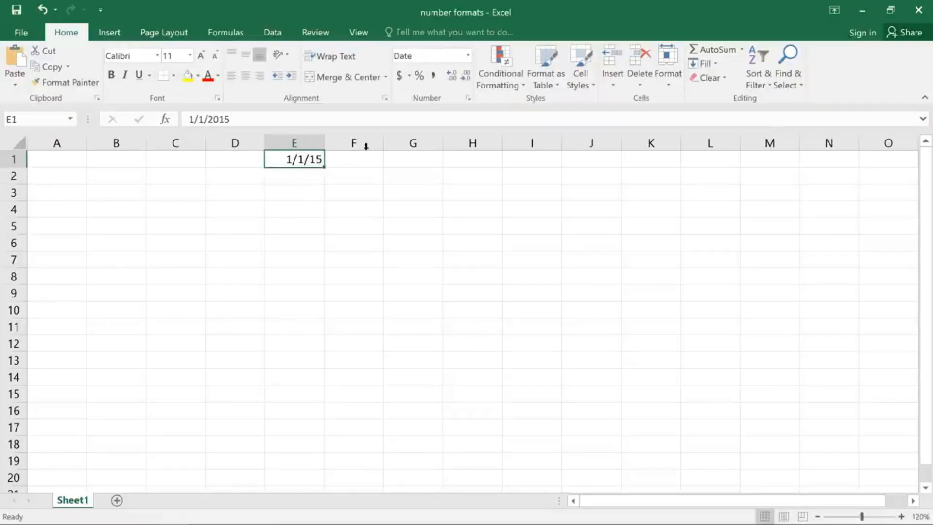
left_click(441, 56)
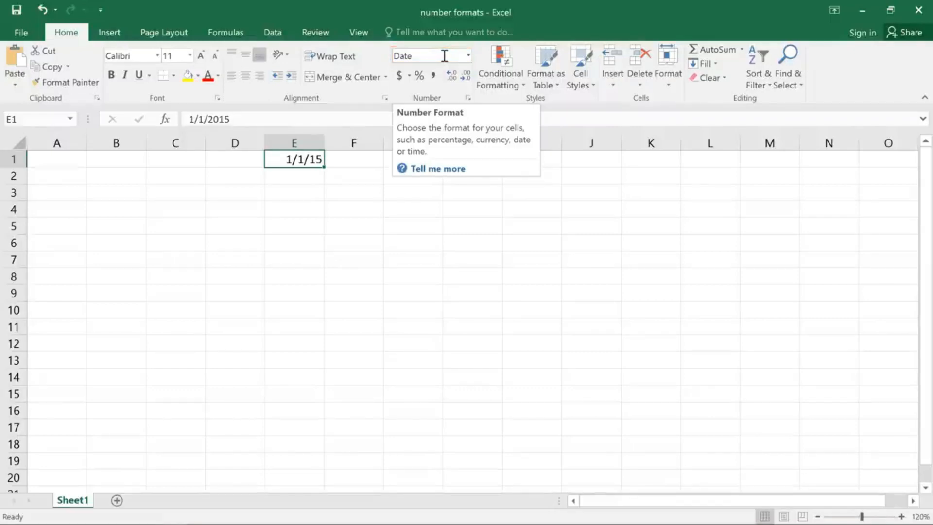
left_click(468, 56)
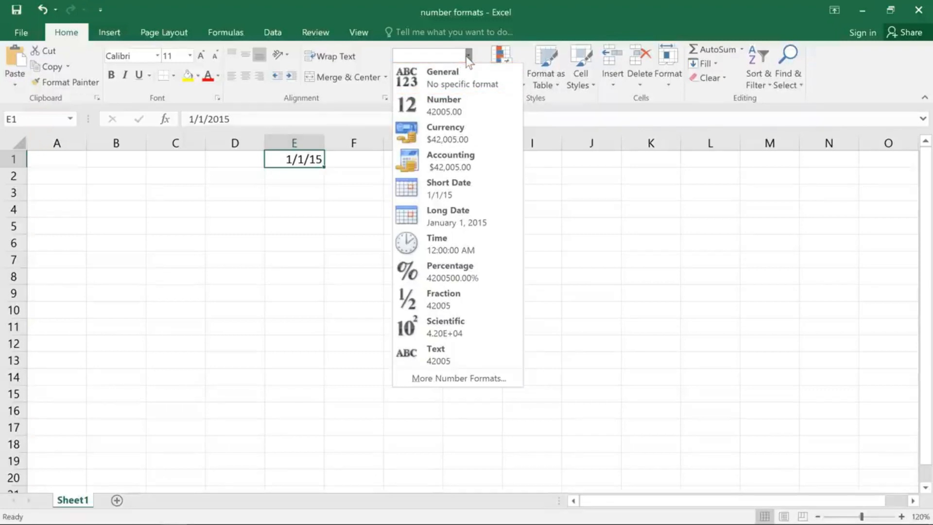
left_click(497, 215)
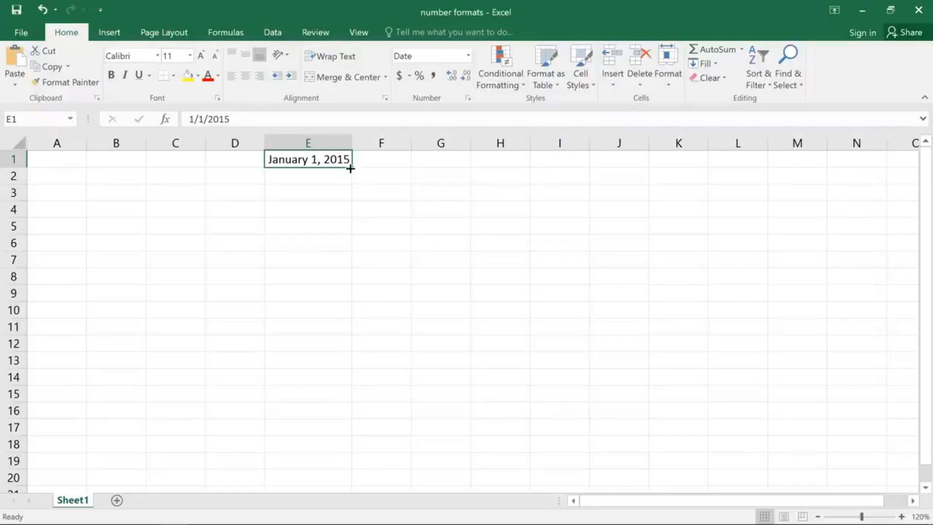
Step: Fill the date series down to E15 and widen column E to fit the dates
left_click_drag(350, 168, 353, 401)
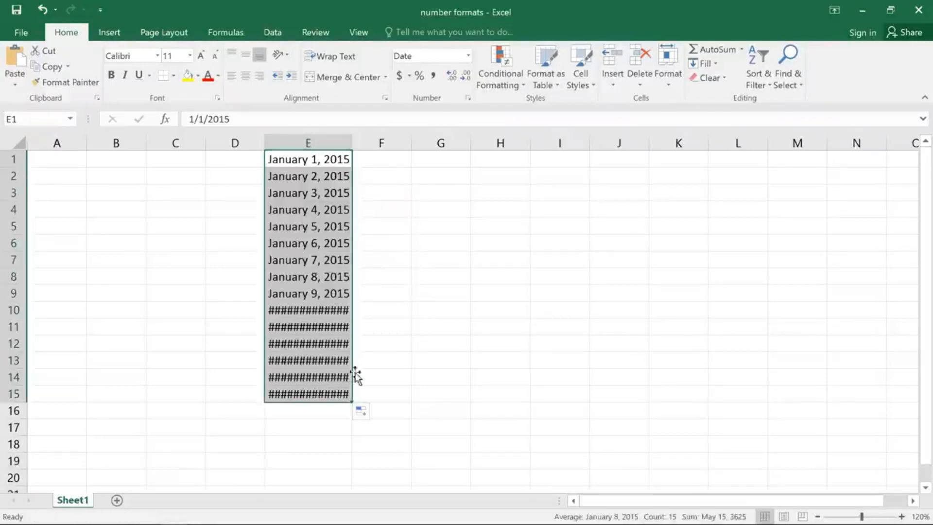
left_click_drag(351, 143, 373, 144)
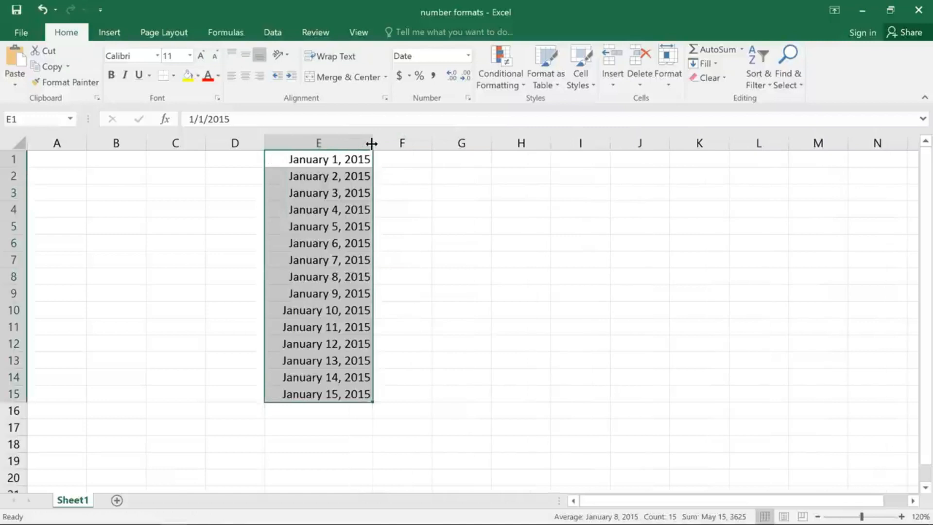
Step: Enter the text January 1st in cell G1
left_click(393, 160)
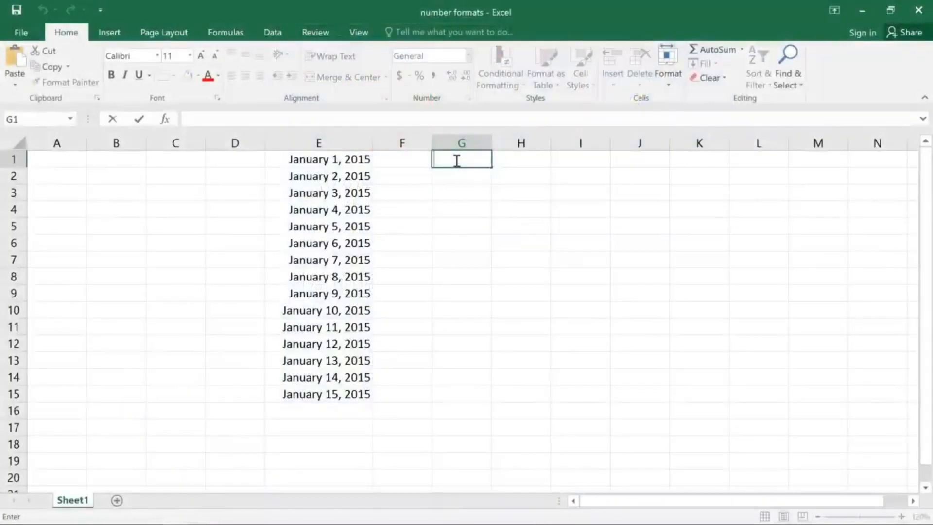
type("January 1st")
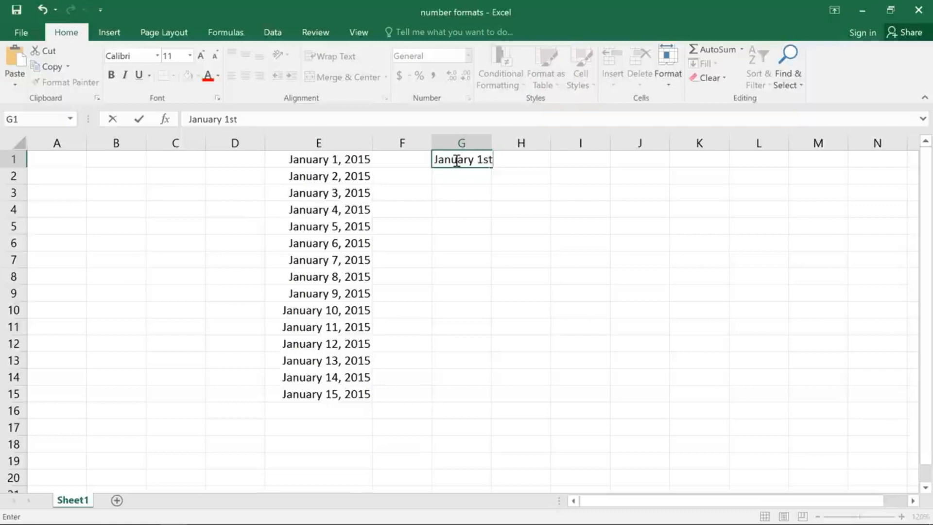
key("Return")
left_click(457, 161)
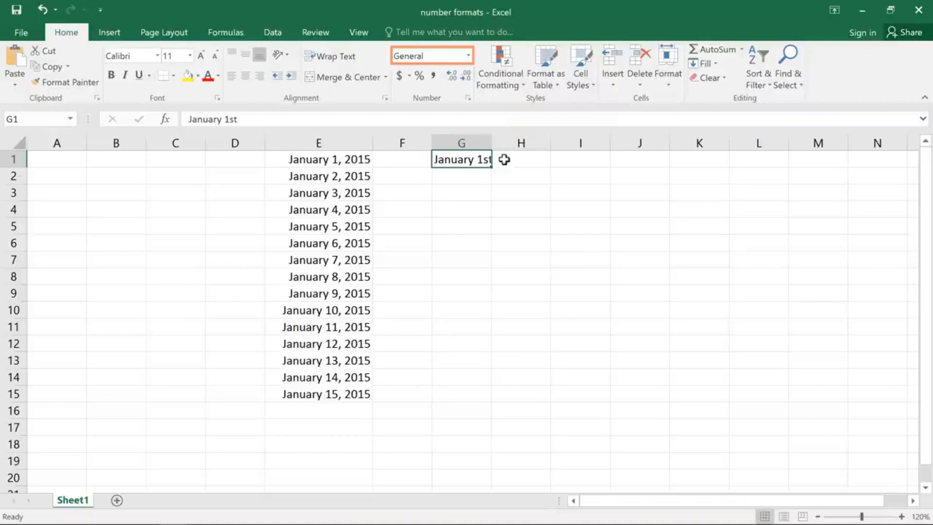
left_click_drag(492, 168, 494, 268)
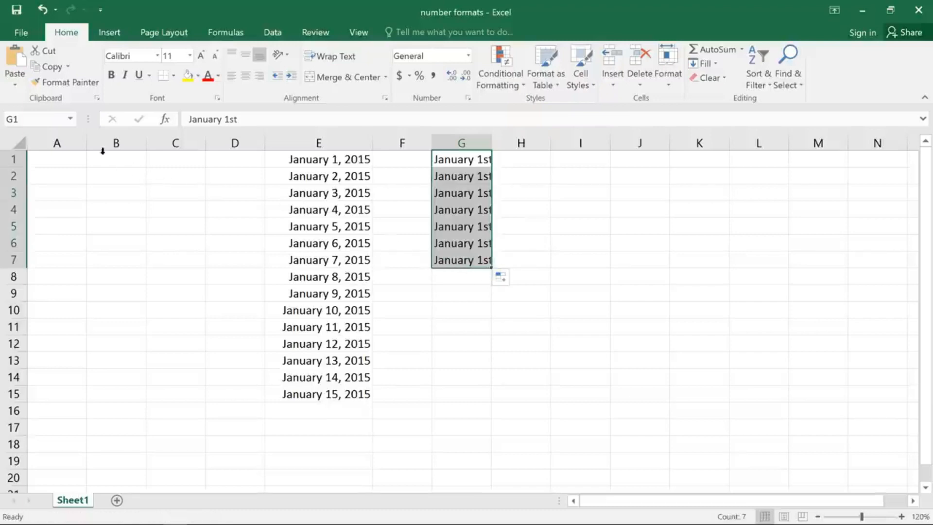
left_click(35, 12)
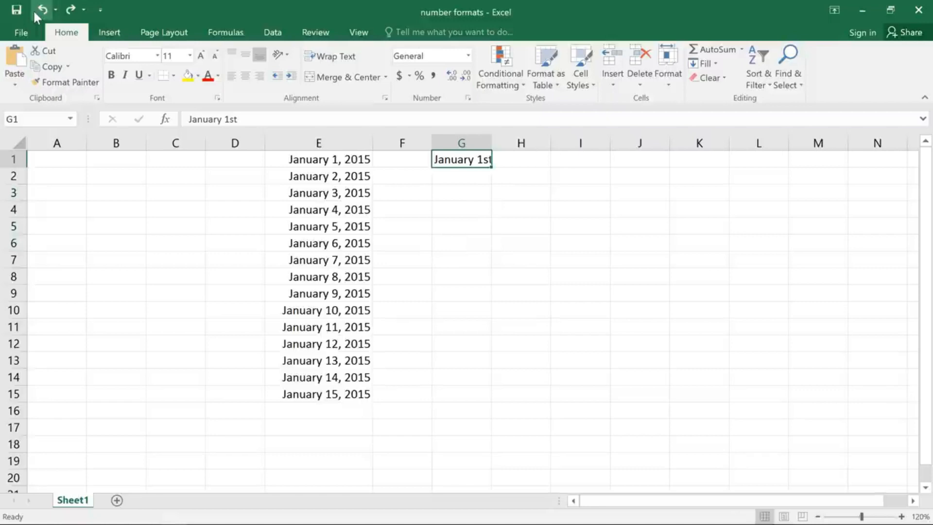
Step: Edit cell G1 to remove the "st" suffix so it reads January 1
double_click(486, 160)
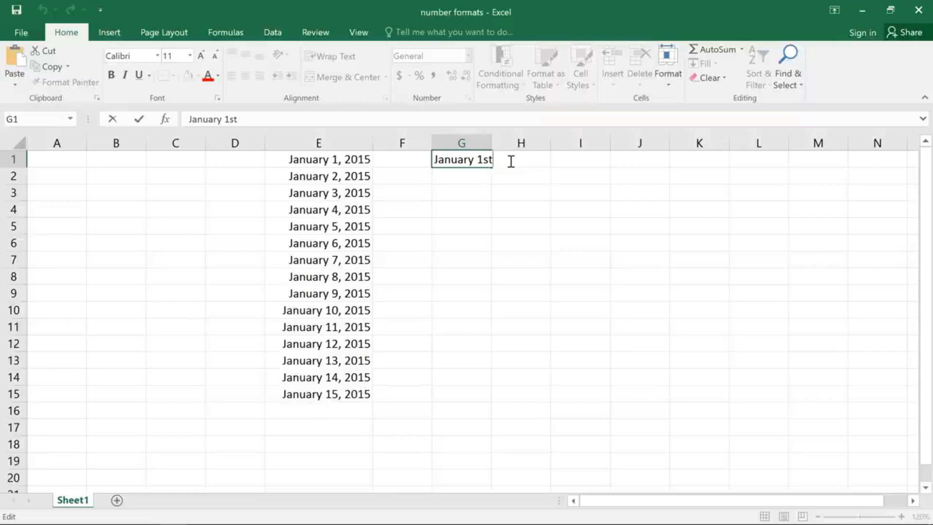
key("BackSpace")
key("BackSpace")
key("Return")
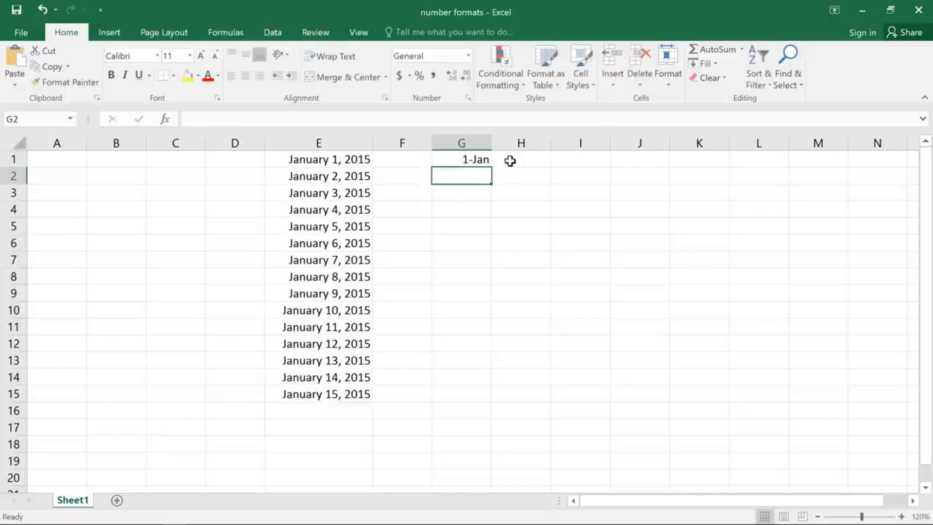
Step: Fill the G1 date series down to row 15
left_click(479, 158)
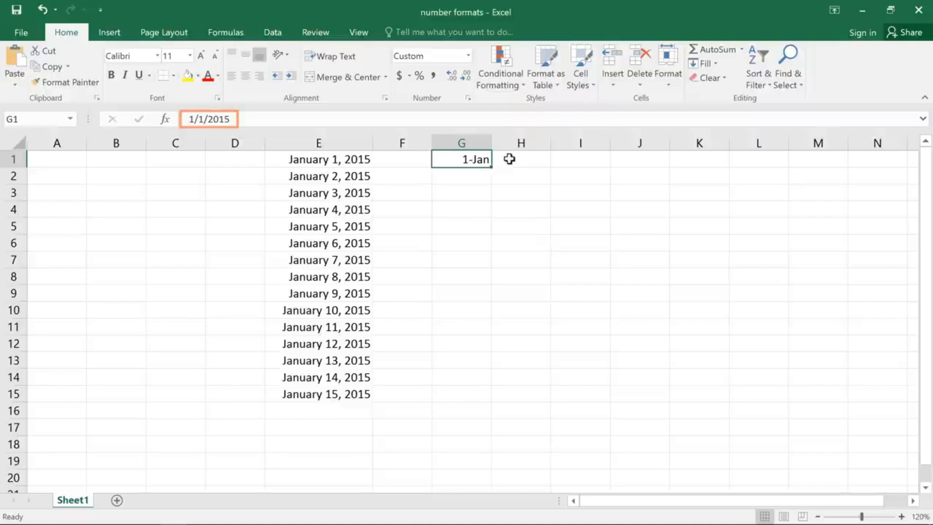
left_click_drag(490, 166, 482, 407)
Step: Enter 8% in cell I1, keeping the cell selected
left_click(573, 159)
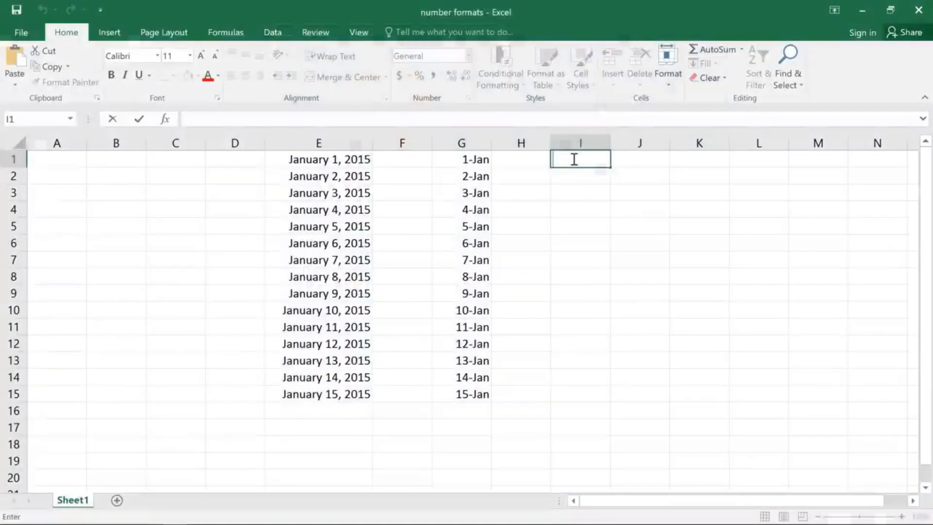
type("8%")
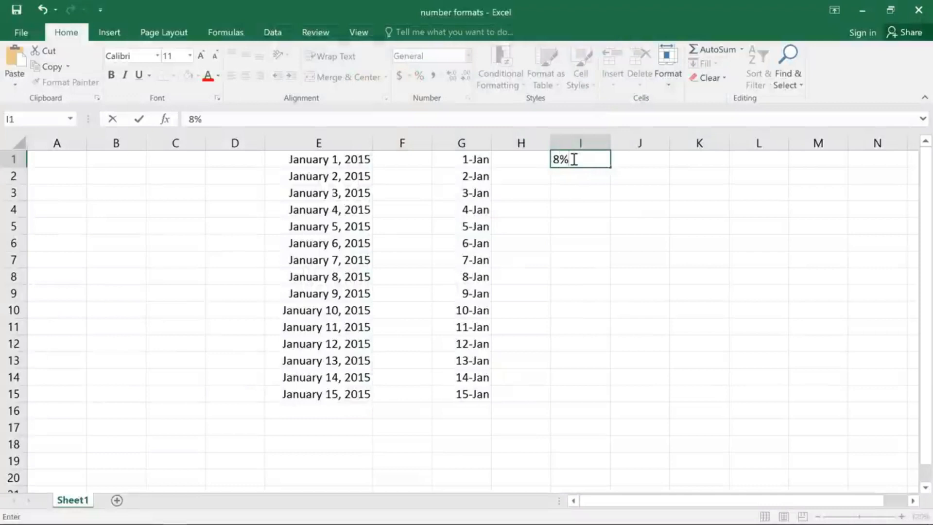
key("ctrl+Return")
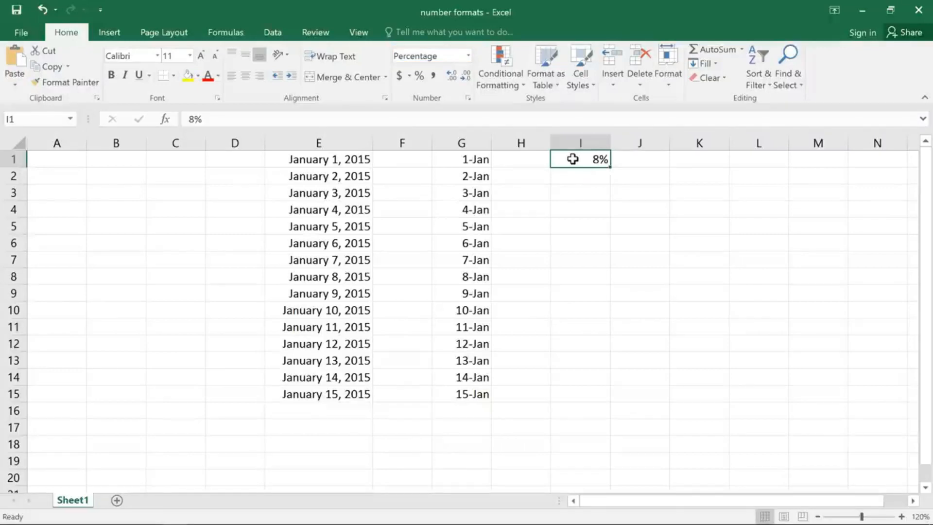
Step: Change the number format of cell I1 to General
left_click(469, 56)
left_click(471, 70)
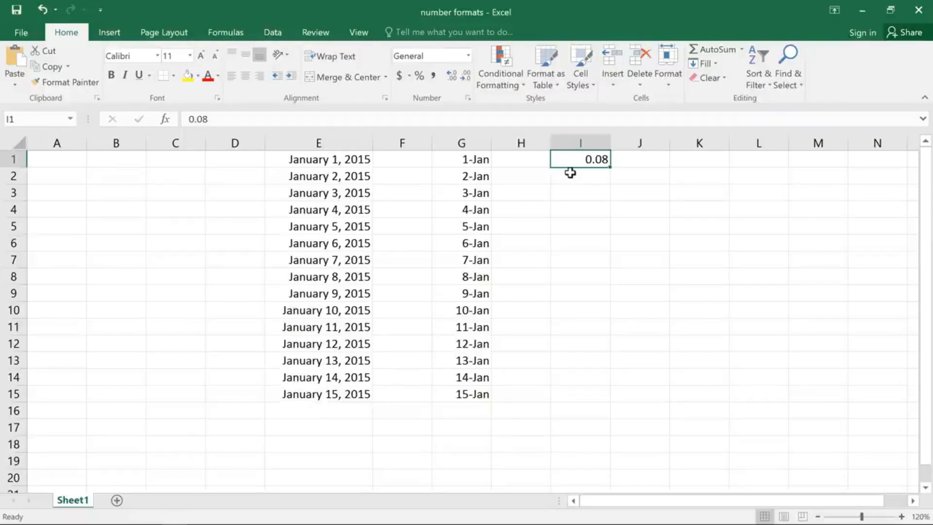
Step: Enter 8 in cell J1 and apply Percent Style to it
left_click(623, 159)
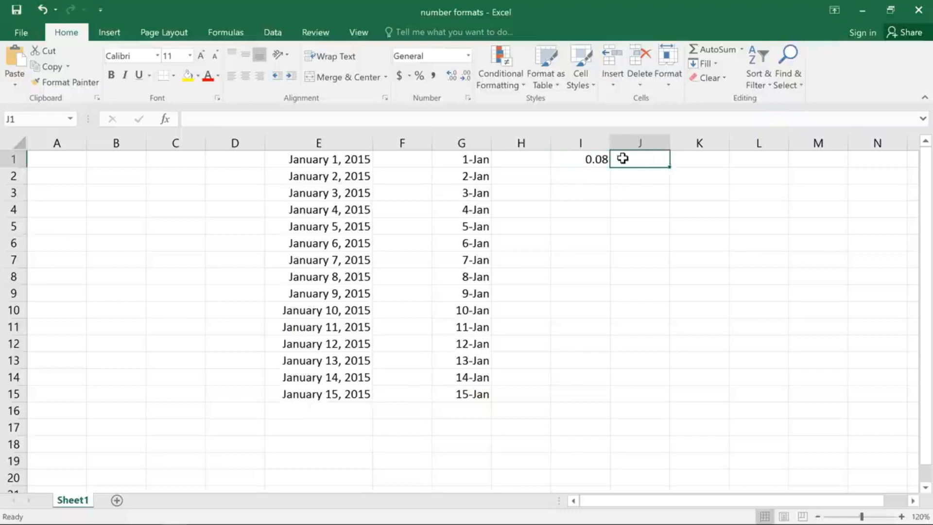
type("8")
key("Return")
left_click(622, 159)
left_click(419, 77)
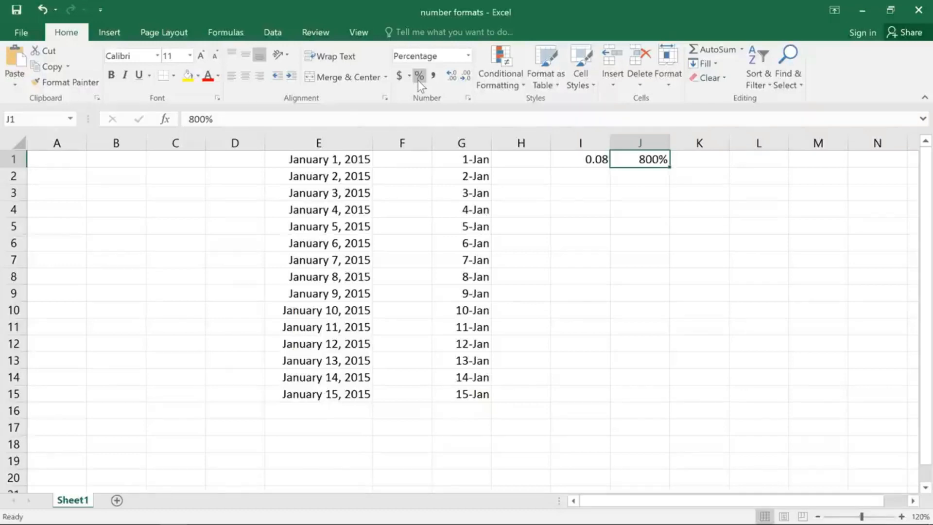
Step: Enter the price $19.95 in cell L1
left_click(739, 160)
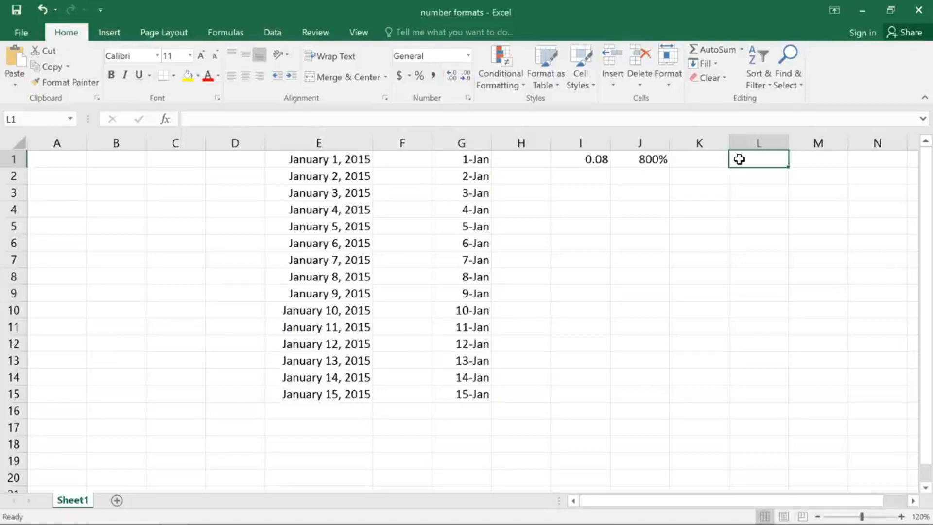
double_click(739, 159)
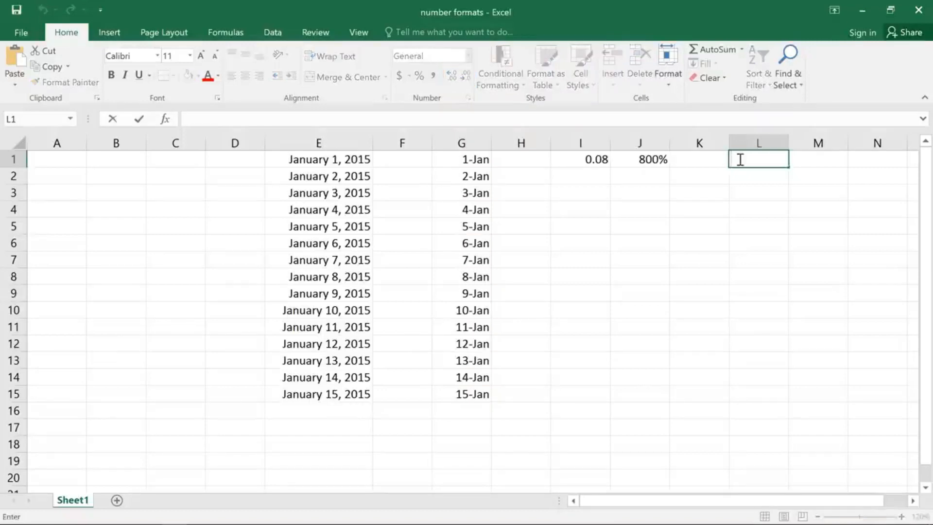
type("$19.95")
key("Return")
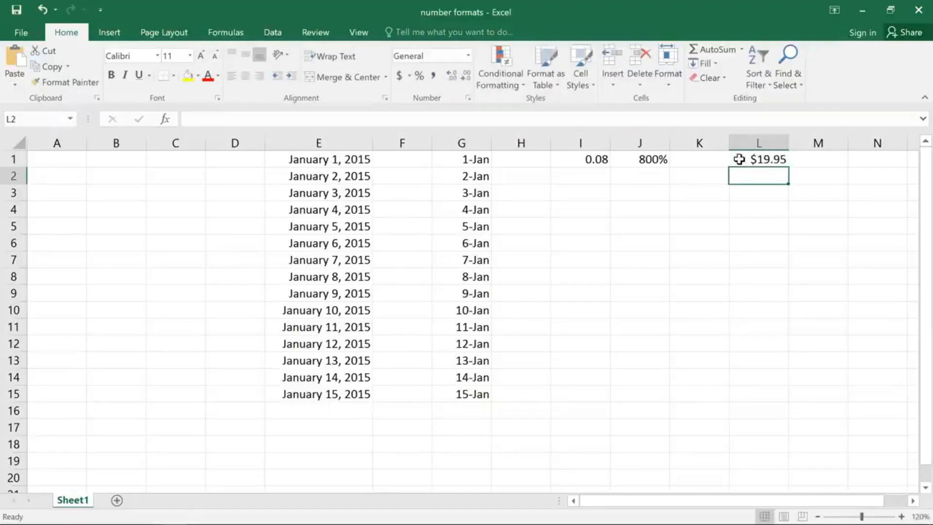
Step: Increase the decimal places of the price in L1 by two
left_click(739, 160)
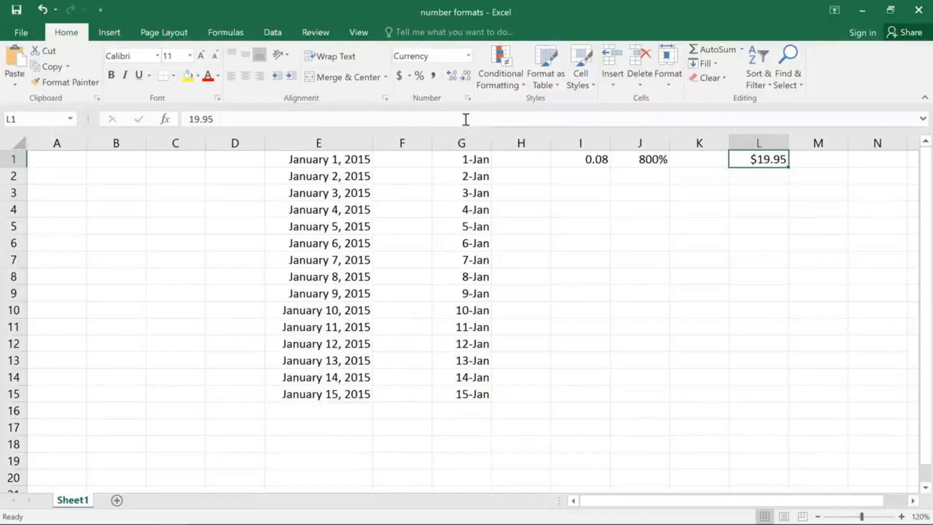
left_click(452, 78)
left_click(452, 77)
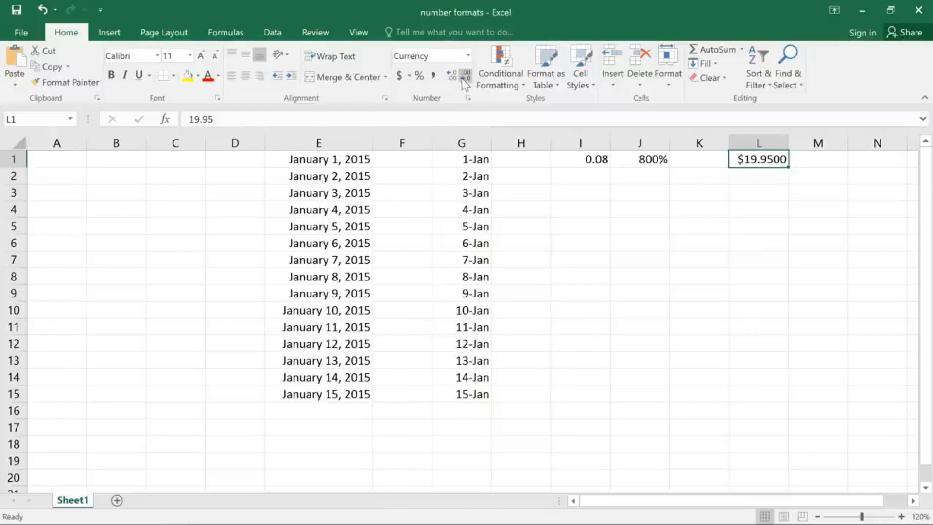
Step: Decrease the decimal places of the price in L1 until no decimals show
left_click(463, 77)
left_click(465, 78)
left_click(465, 78)
left_click(465, 78)
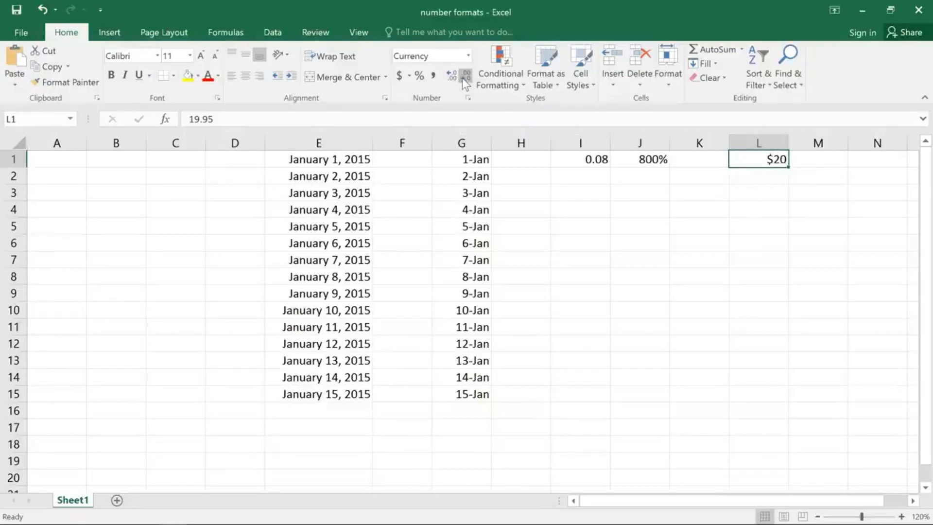